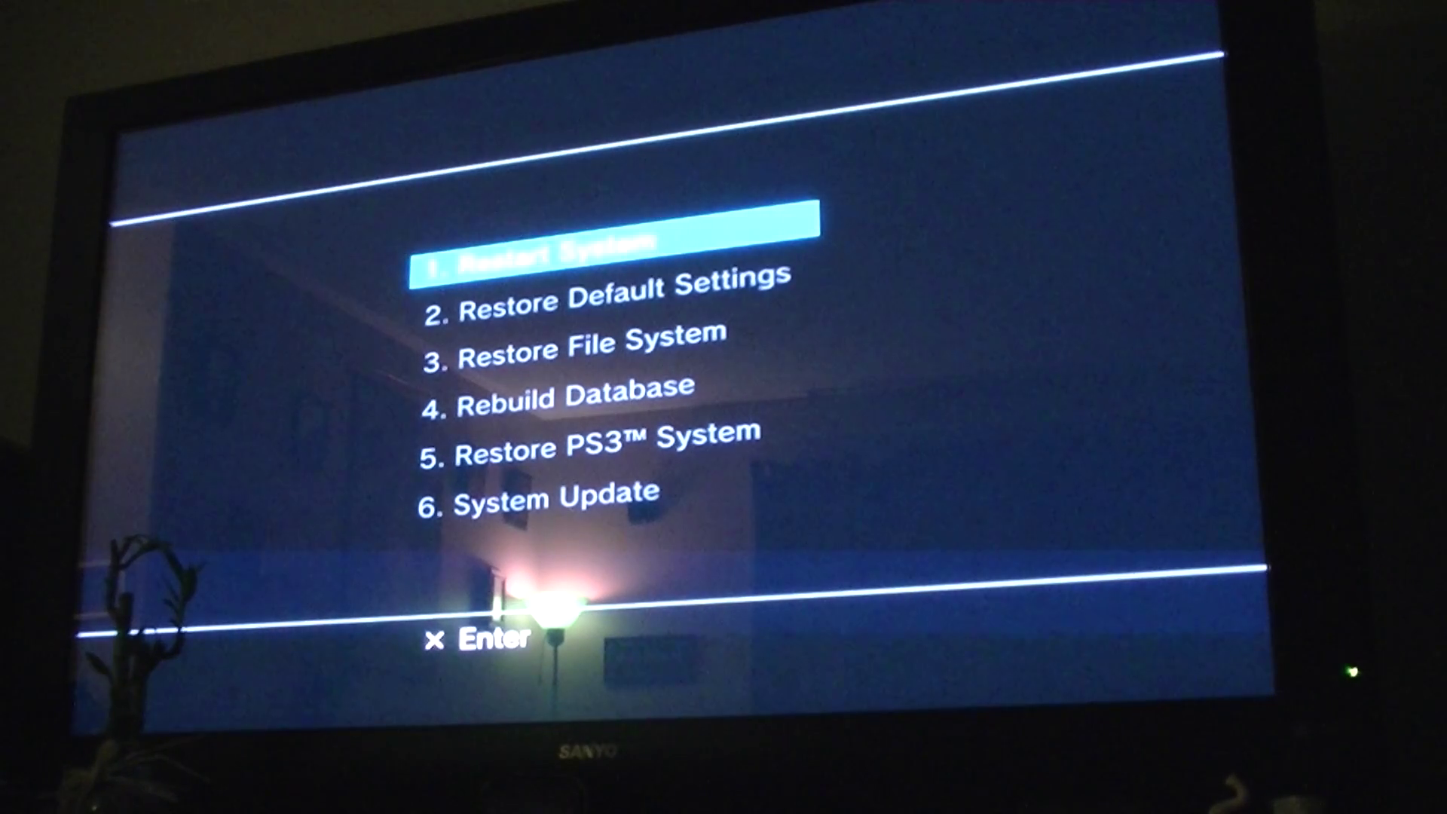
Browse the Safe Mode menu from System Update past Restore PS3 System to Restore File System.
key(Down)
key(Down)
key(Down)
key(Down)
key(Down)
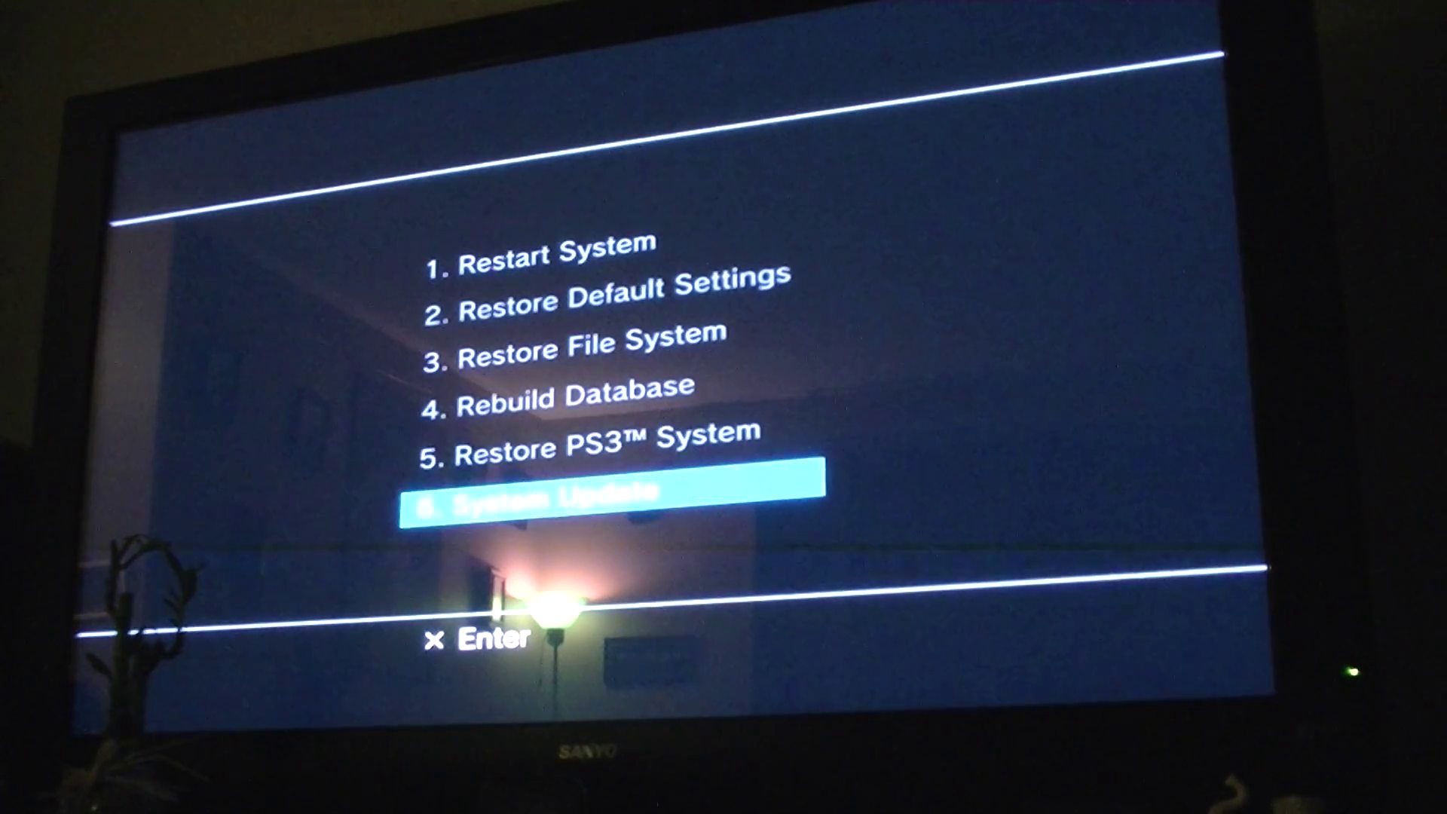
key(Up)
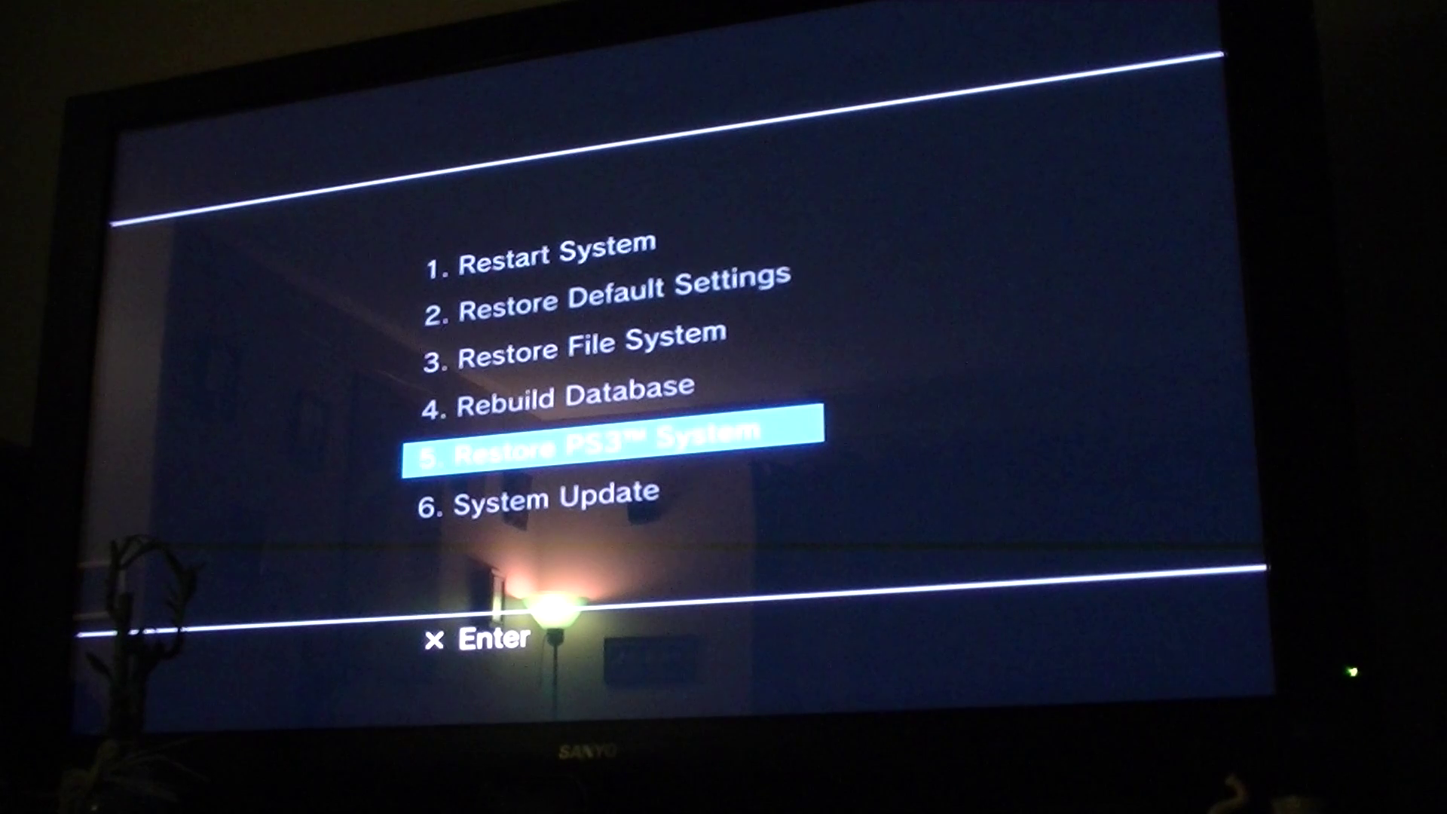
key(Up)
key(Up)
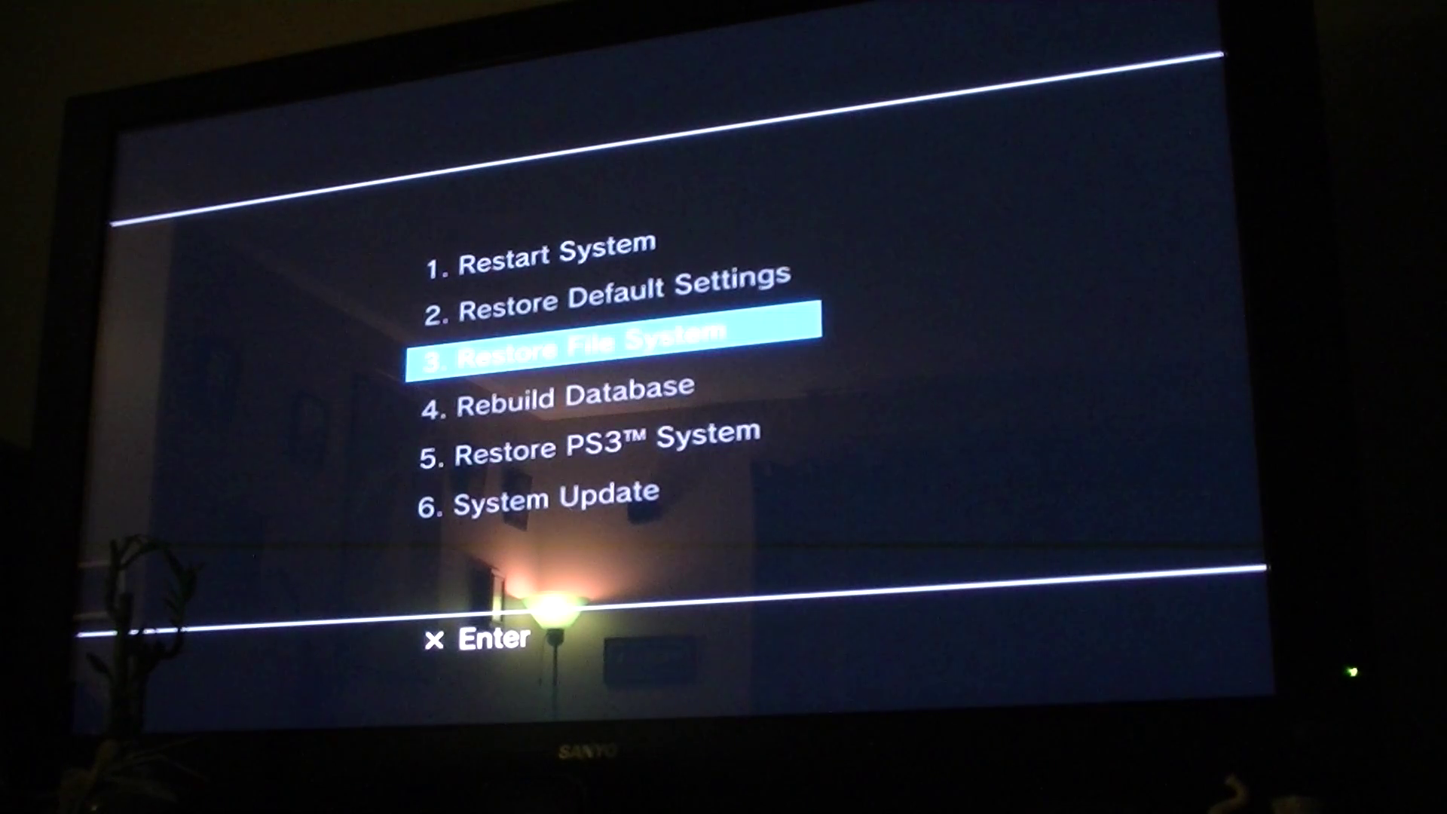